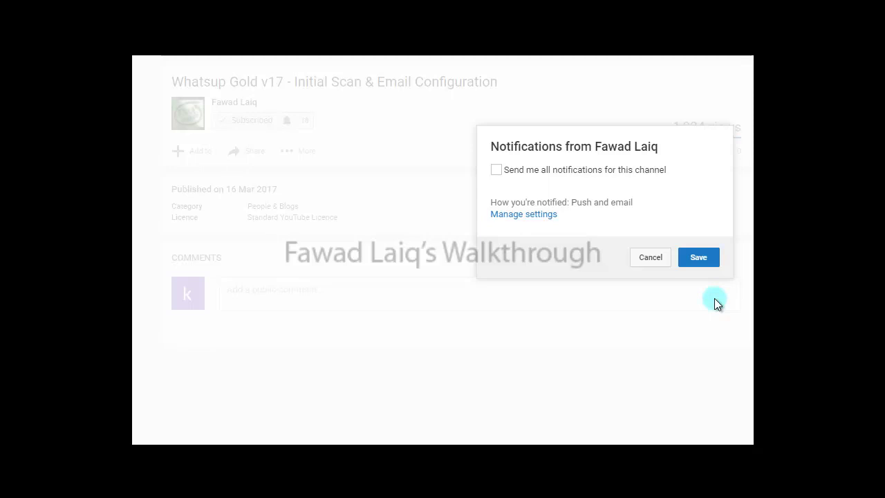
Step: Save the YouTube channel's notification preferences in the notifications dialog
click(697, 260)
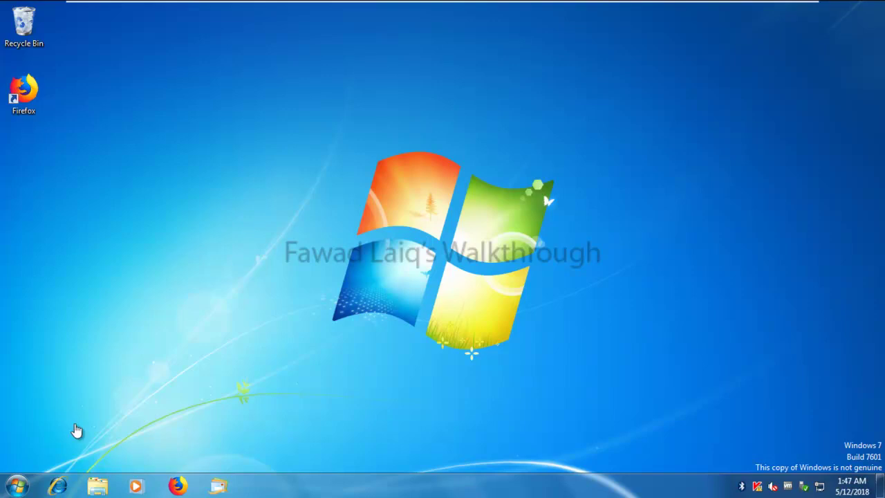
Step: Show Programs and Features maximized and select Network Agent to confirm version 10.4.343
click(18, 488)
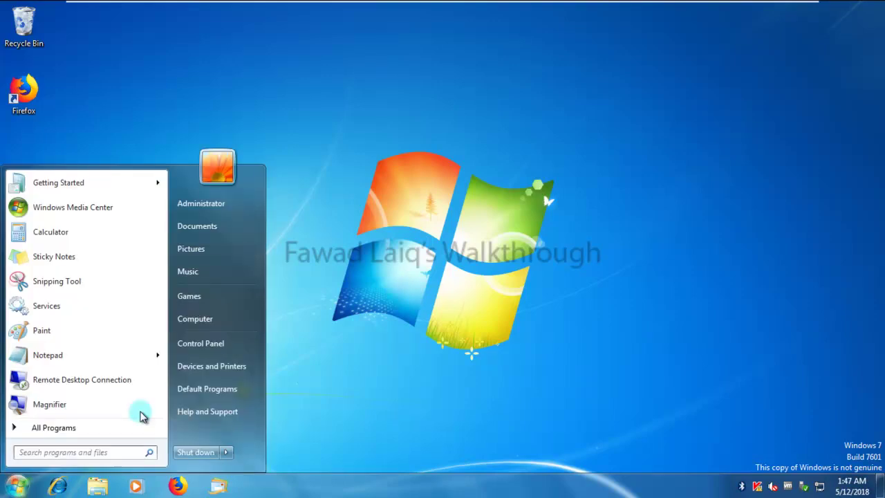
click(216, 344)
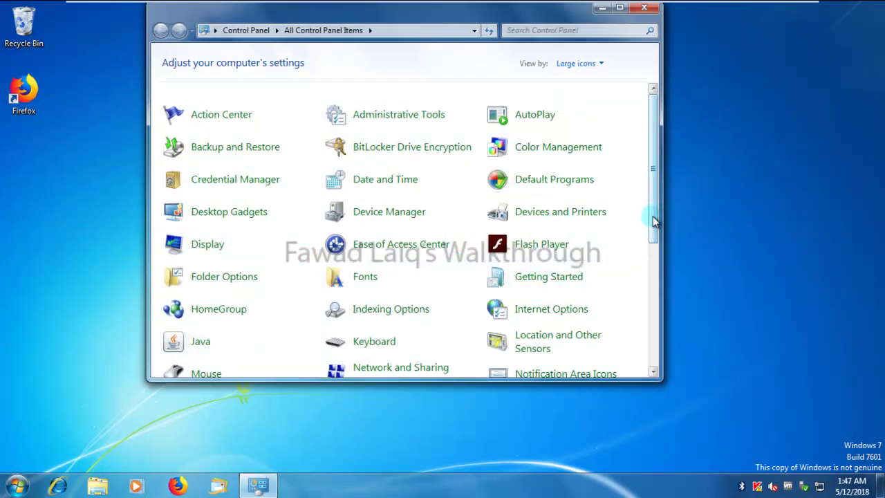
drag(653, 216, 651, 322)
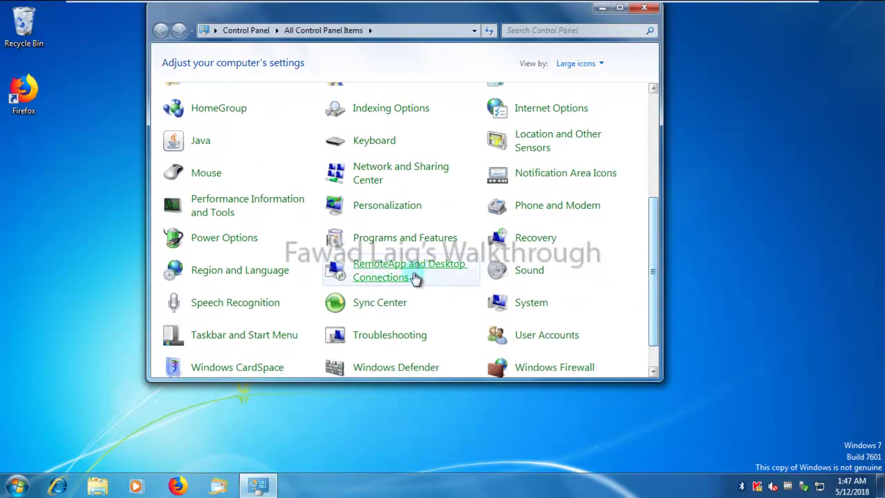
click(406, 240)
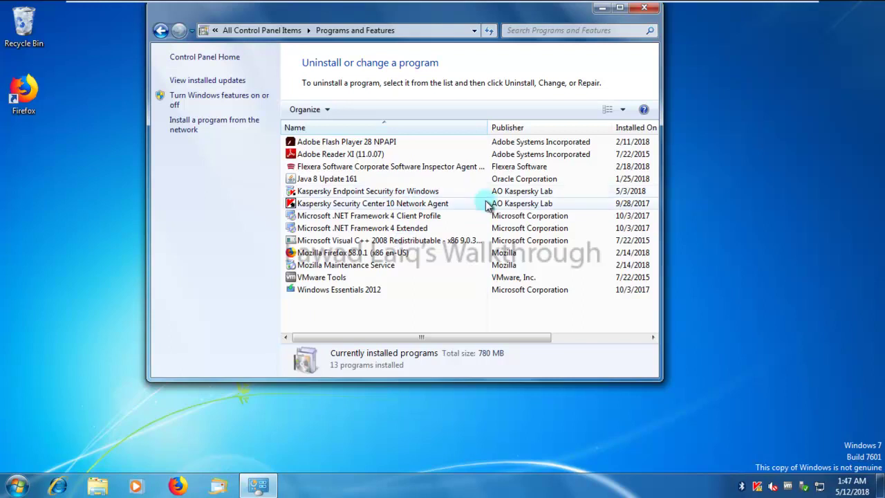
click(620, 7)
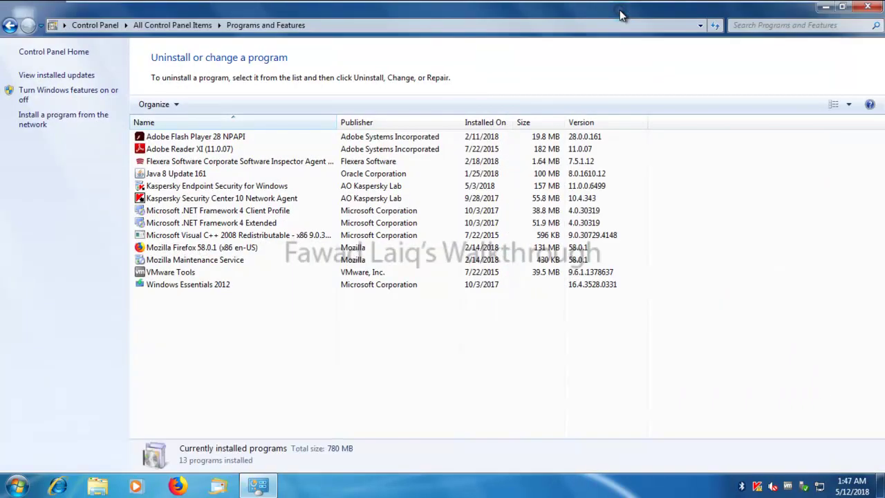
click(255, 199)
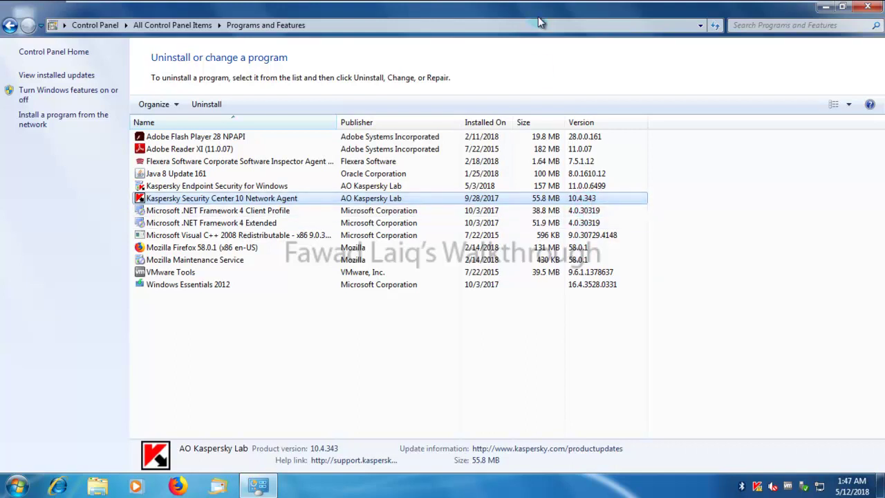
Step: Begin installing the Network Agent 10.5.1781 package onto the Managed devices\Admin group
mouse_move(484, 5)
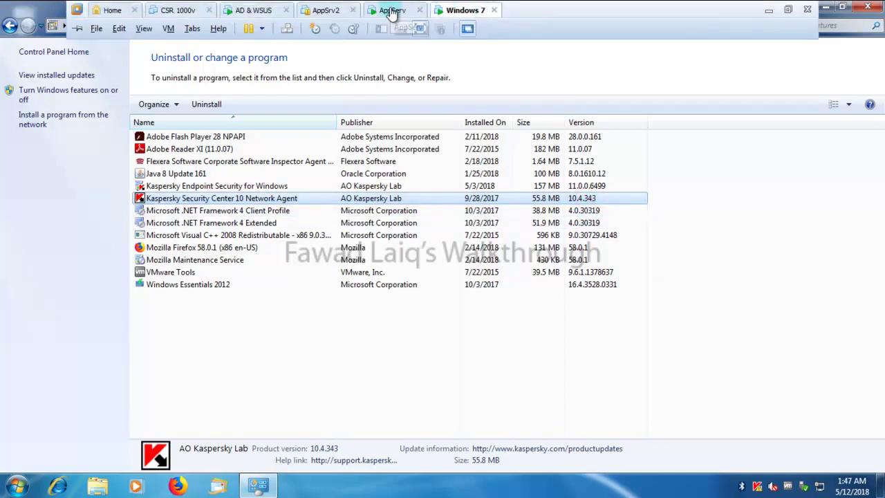
click(391, 14)
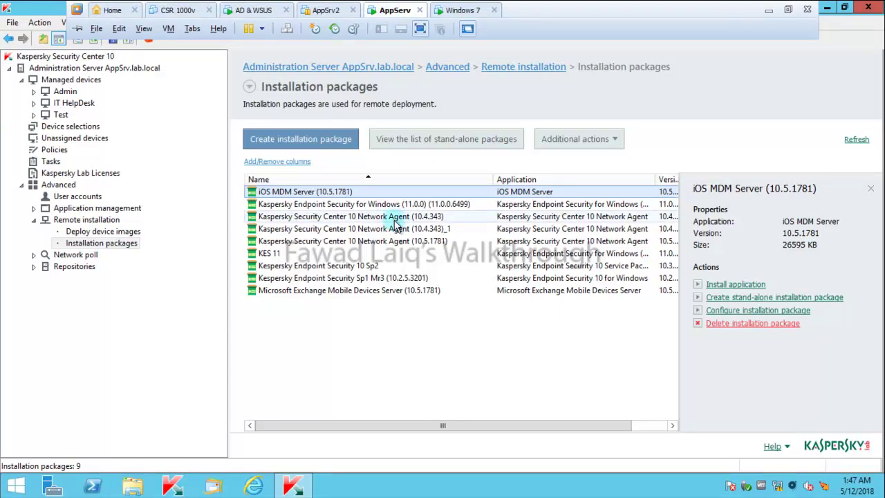
click(393, 244)
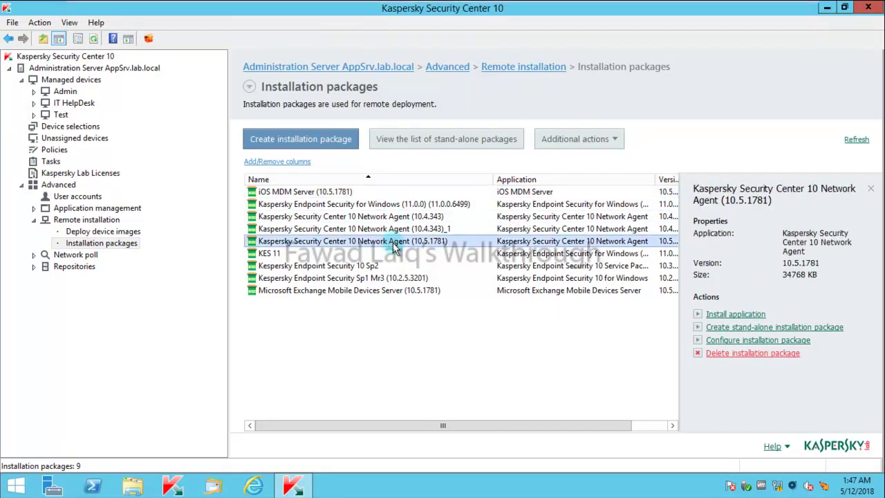
right_click(394, 247)
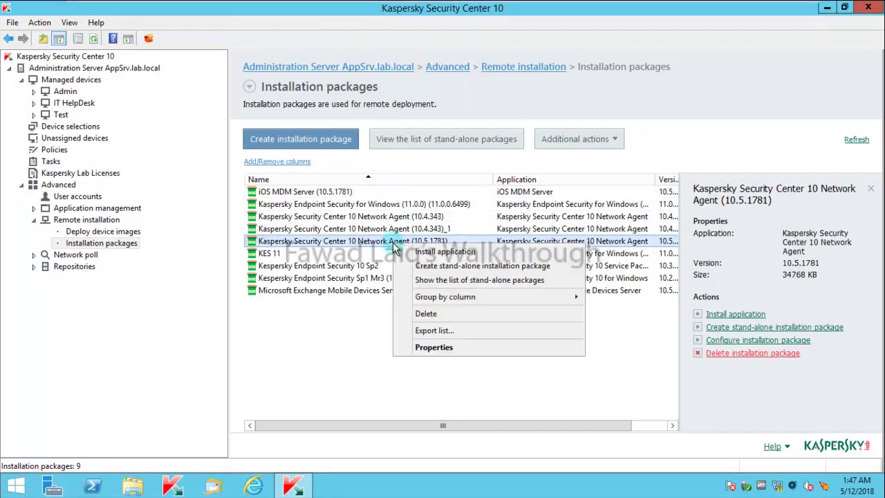
click(451, 253)
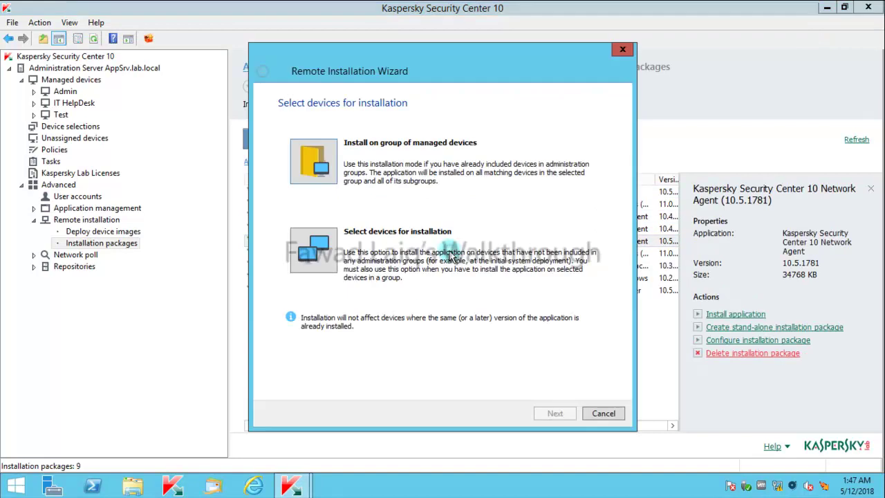
click(312, 172)
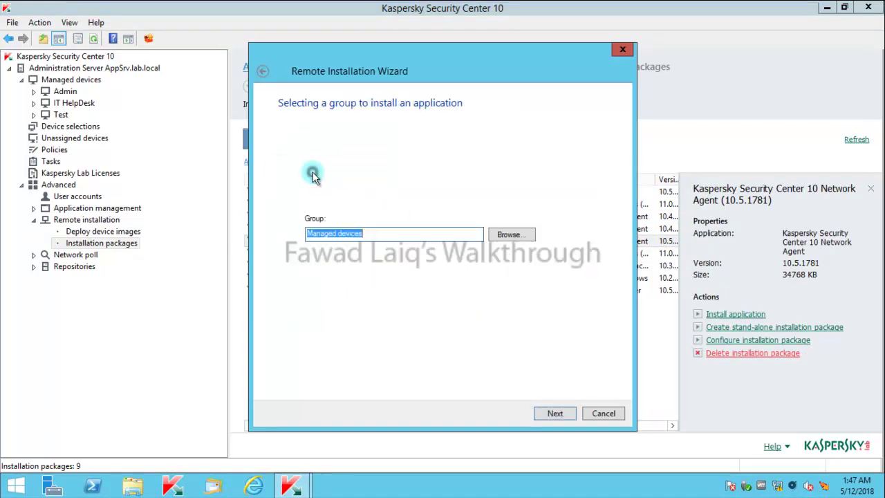
click(503, 236)
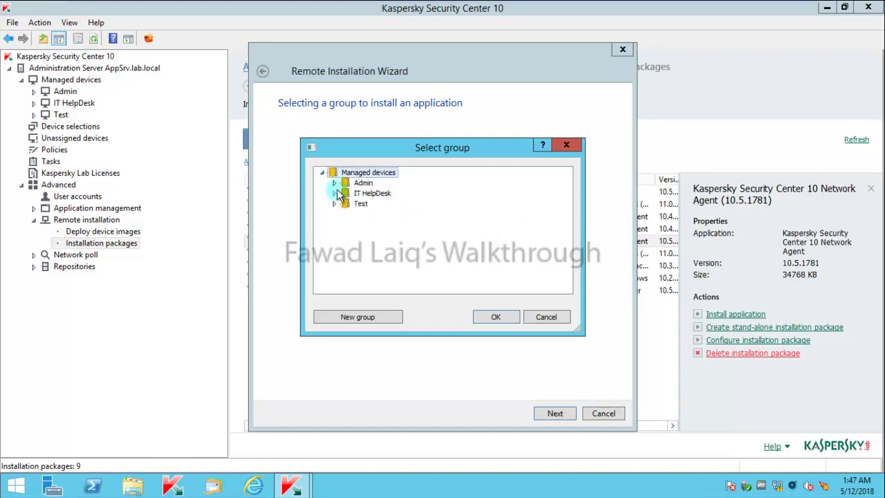
click(361, 183)
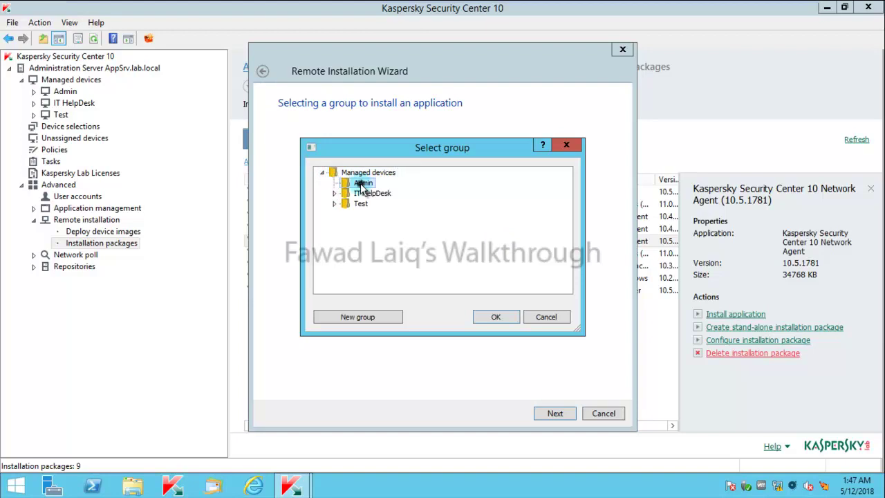
click(496, 317)
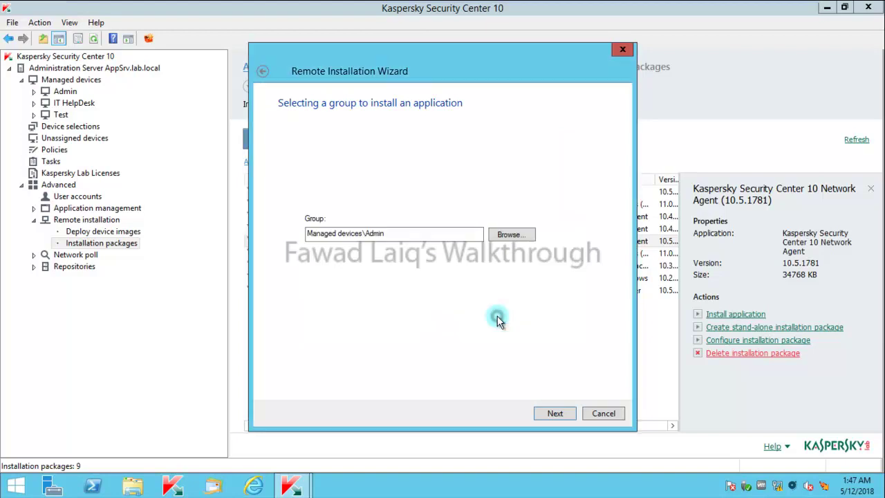
Step: Accept default download, restart-prompt and account settings, then launch the deployment task
click(557, 415)
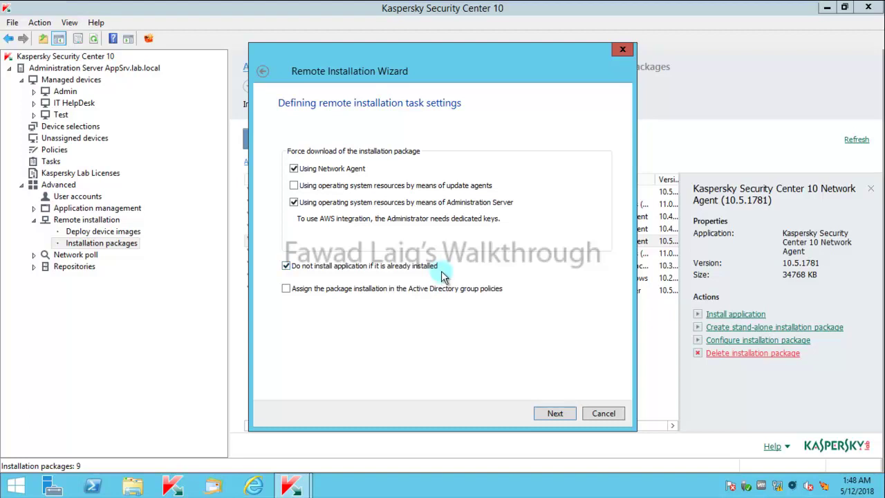
click(556, 414)
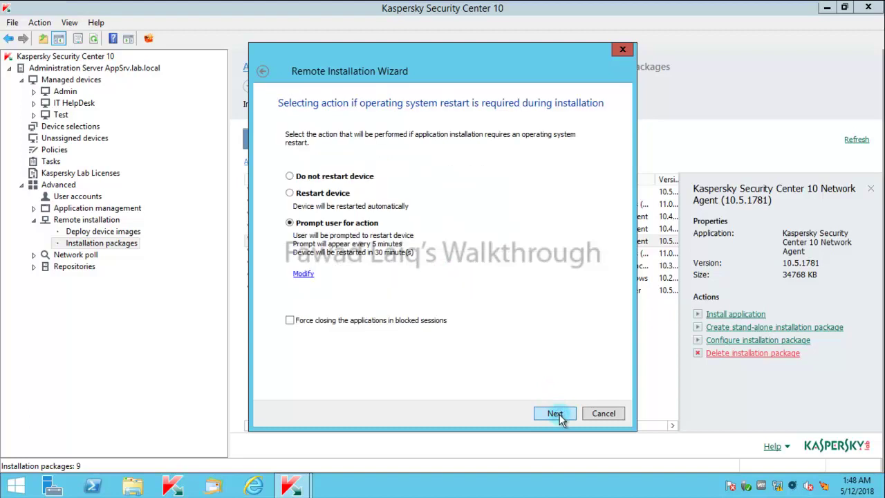
click(556, 414)
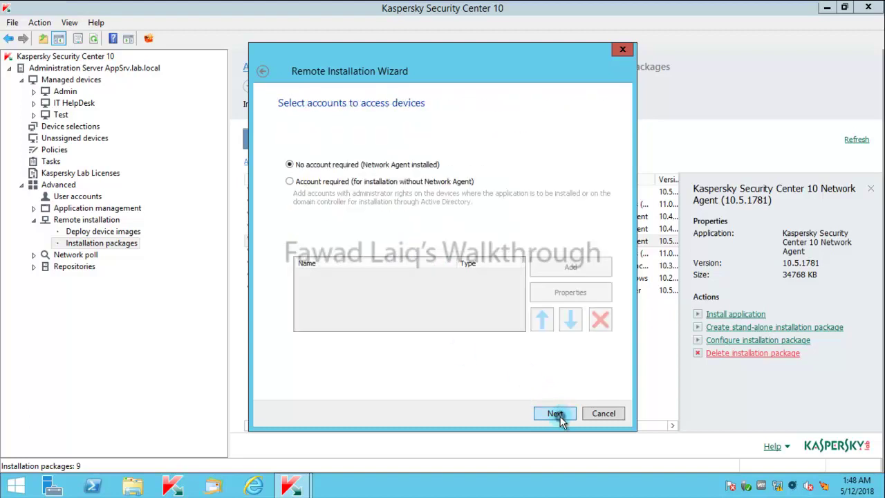
click(558, 415)
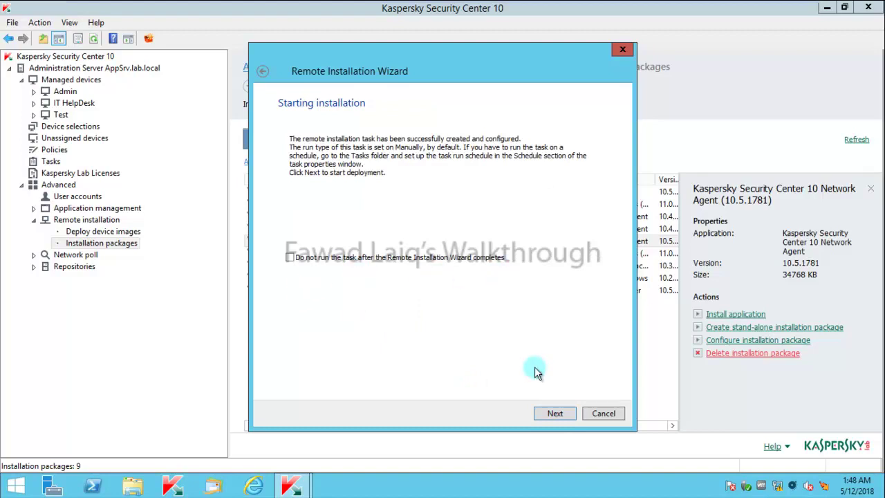
click(563, 414)
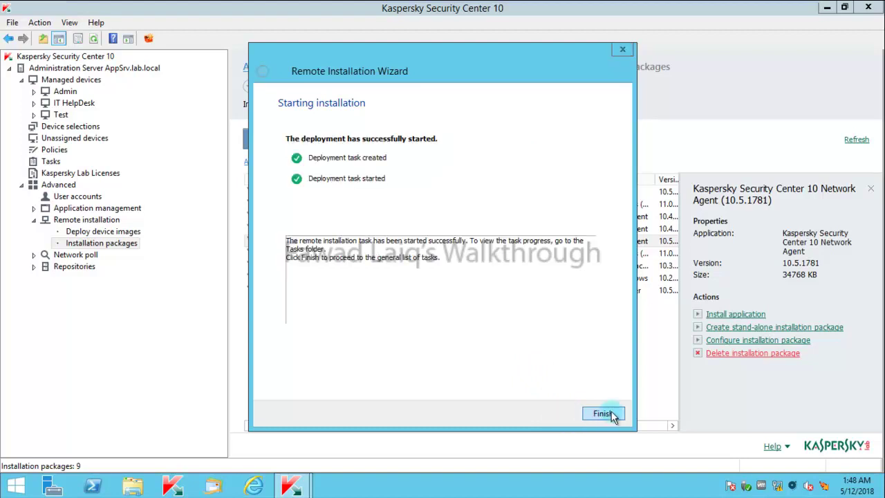
click(603, 413)
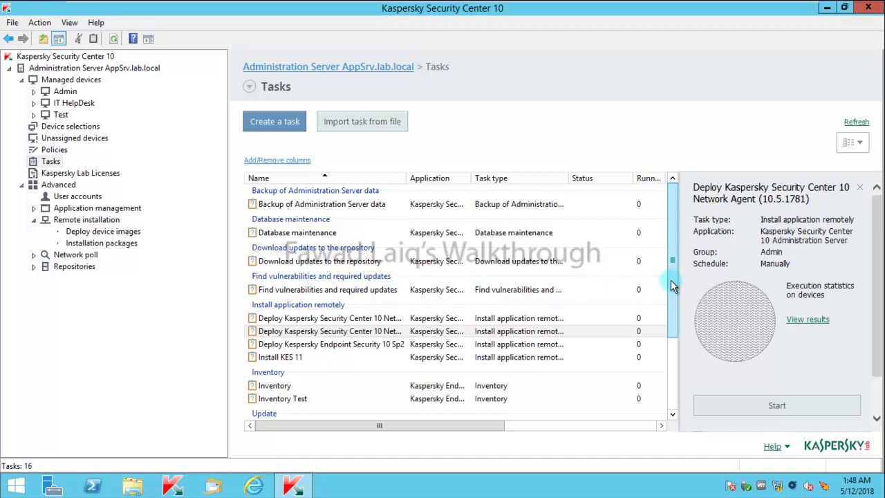
Step: Open the Admin group under Managed devices and select workstation WS01 to inspect it
drag(672, 283, 651, 255)
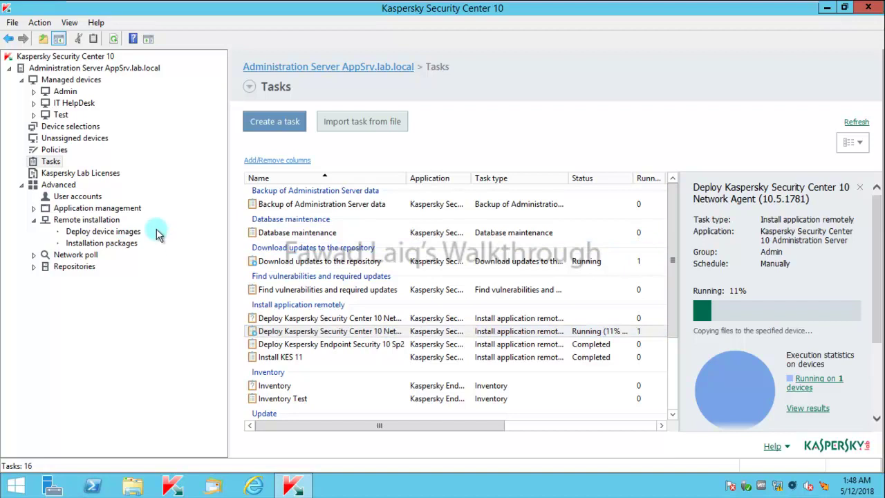
click(69, 93)
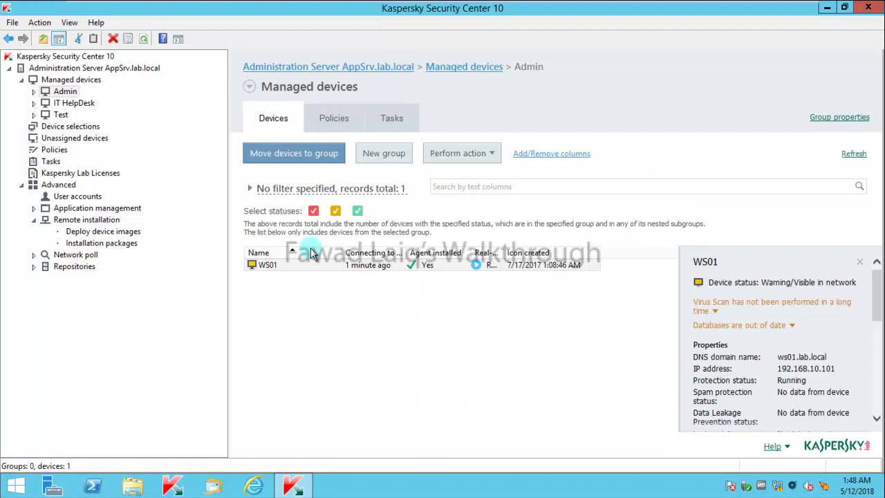
click(297, 271)
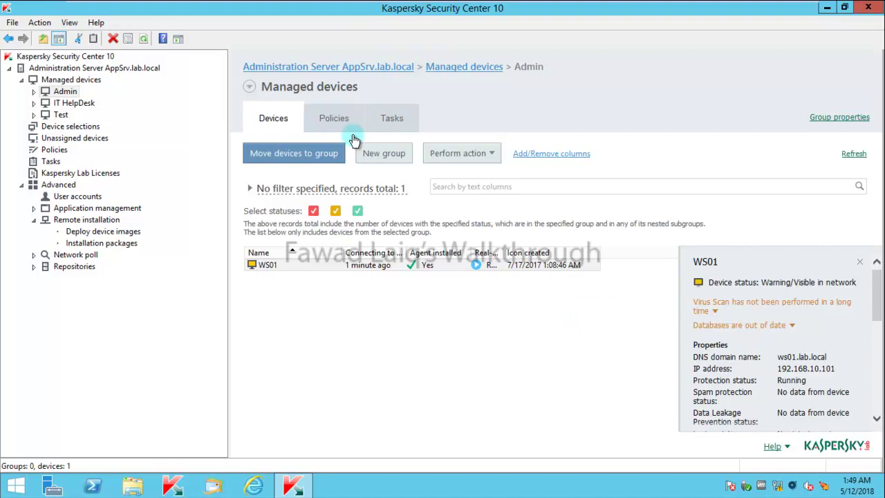
click(268, 264)
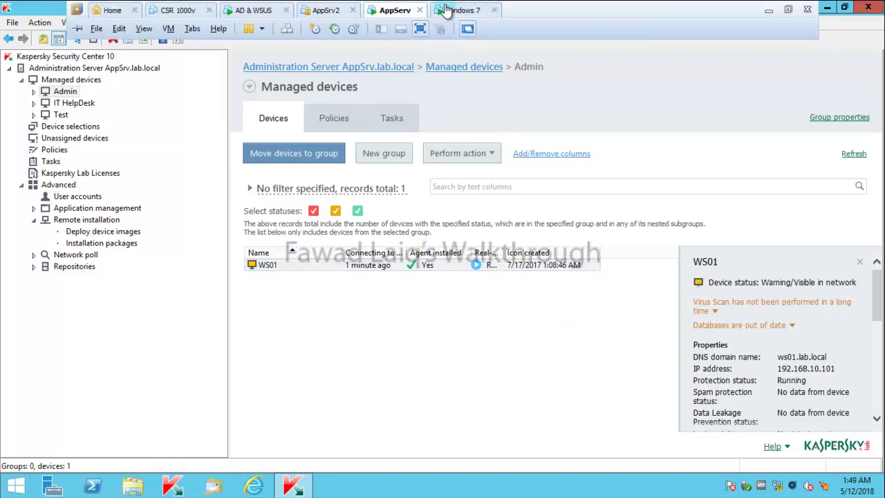
click(464, 11)
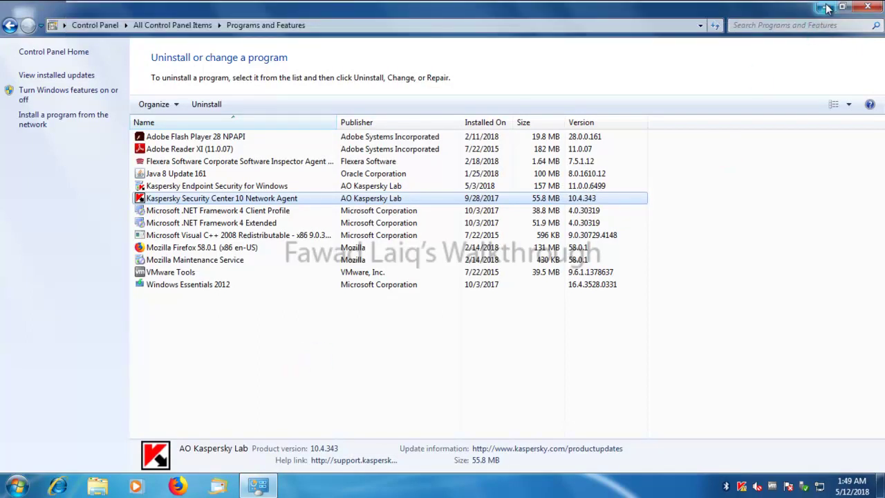
click(869, 7)
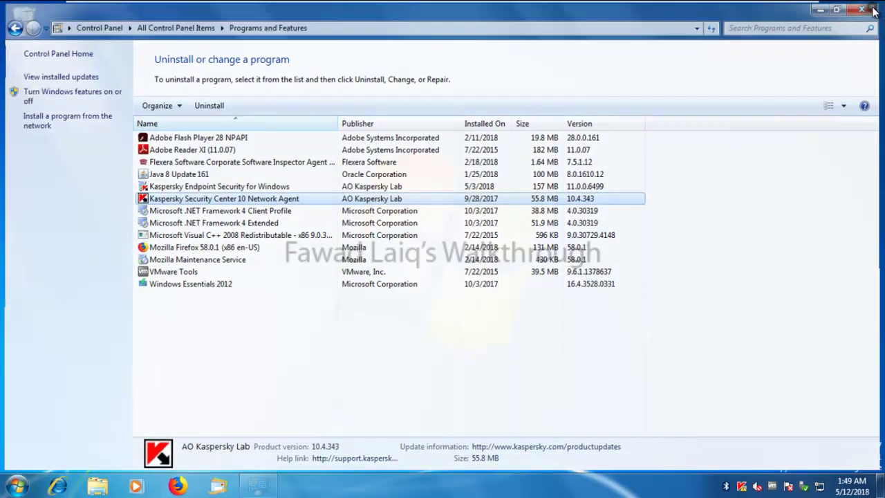
click(25, 490)
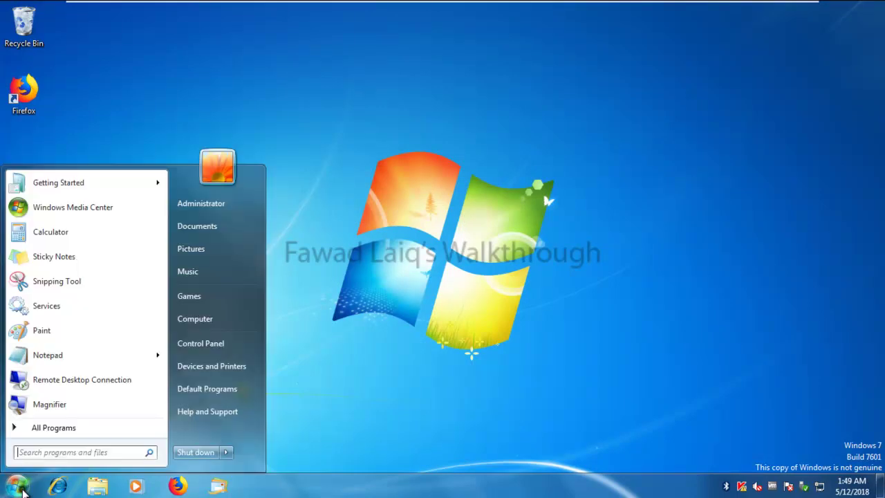
right_click(204, 331)
right_click(198, 319)
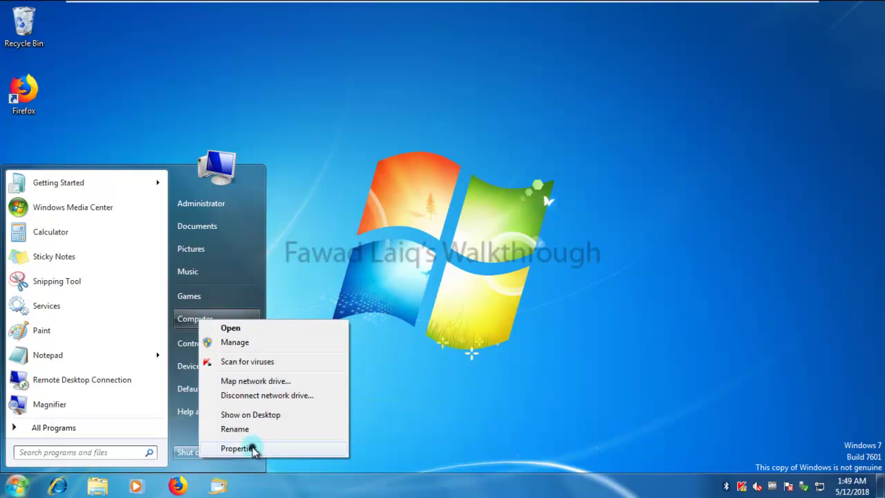
click(254, 449)
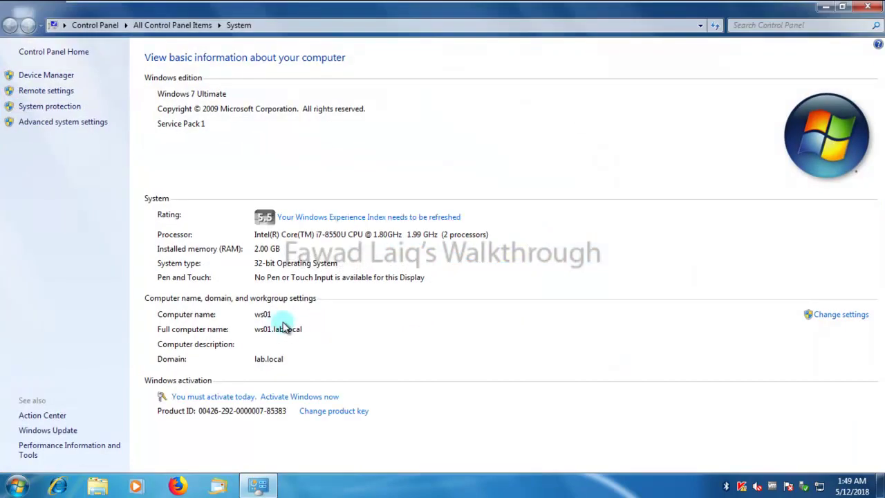
click(865, 7)
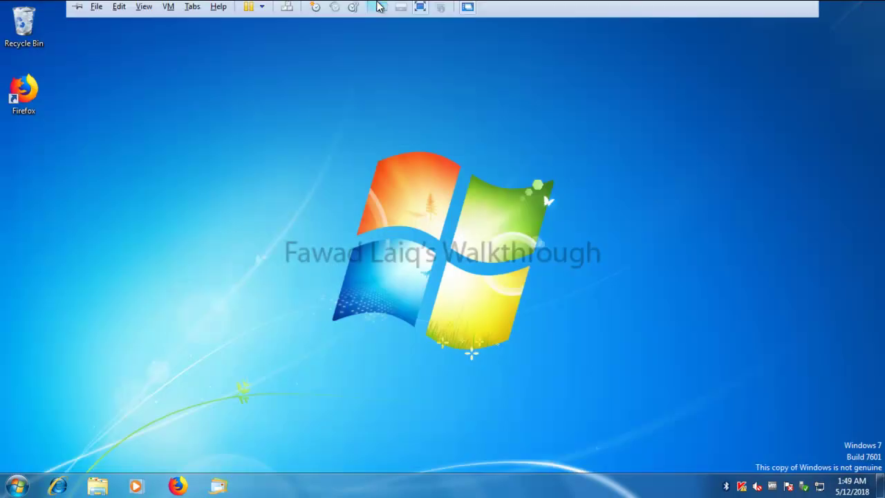
Step: Check the Deploy Network Agent task's results showing successful installation on WS01, then close them
click(392, 11)
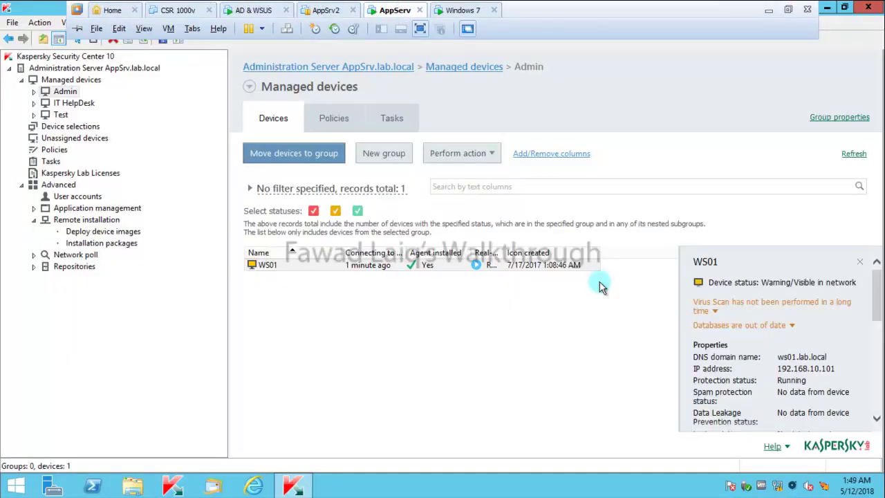
click(50, 162)
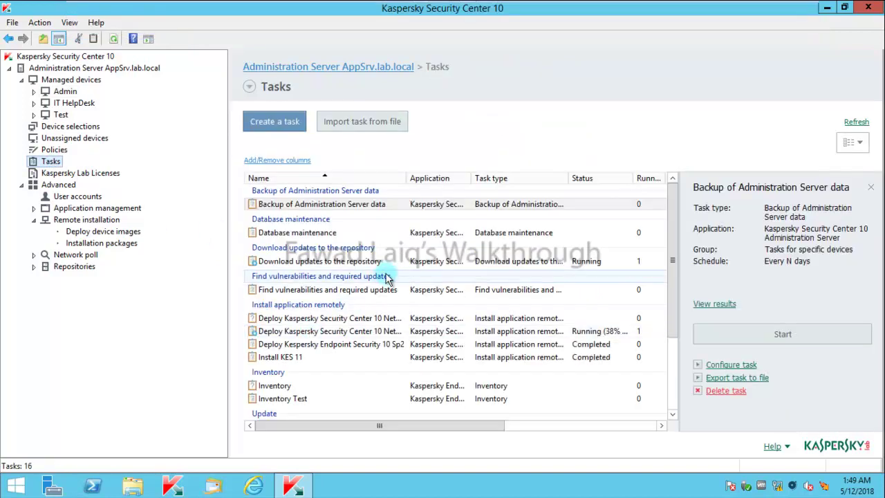
click(334, 332)
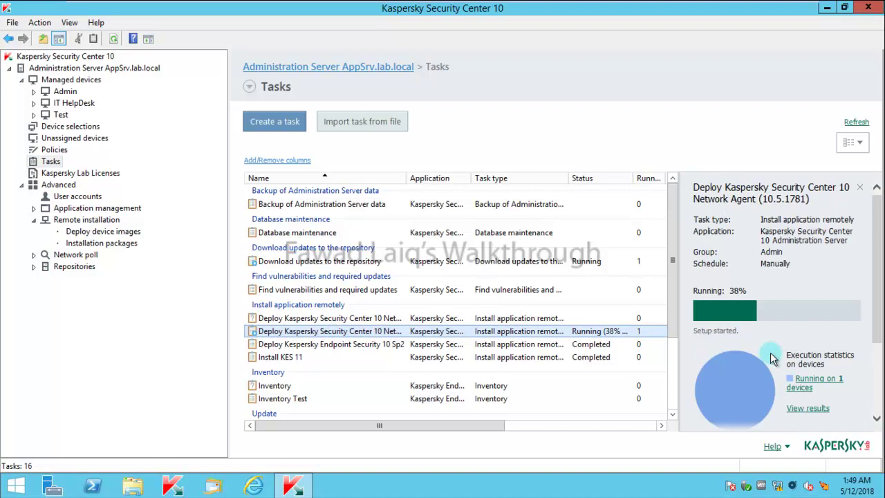
click(807, 387)
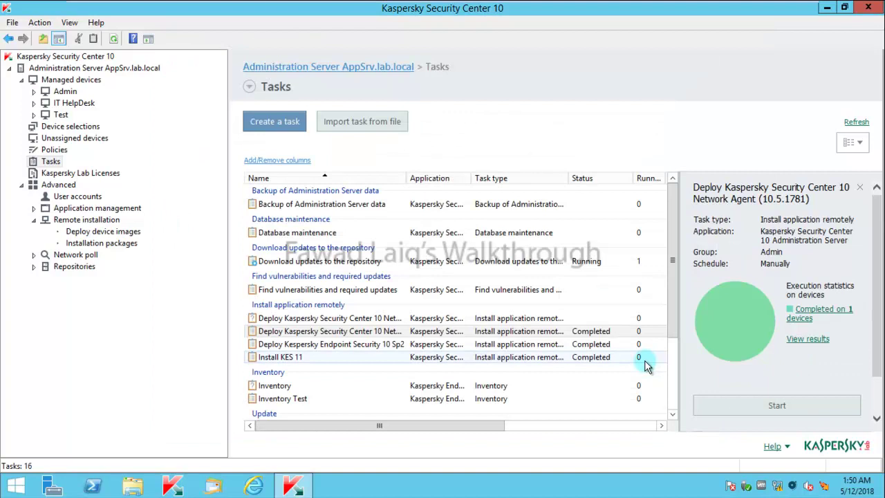
click(800, 320)
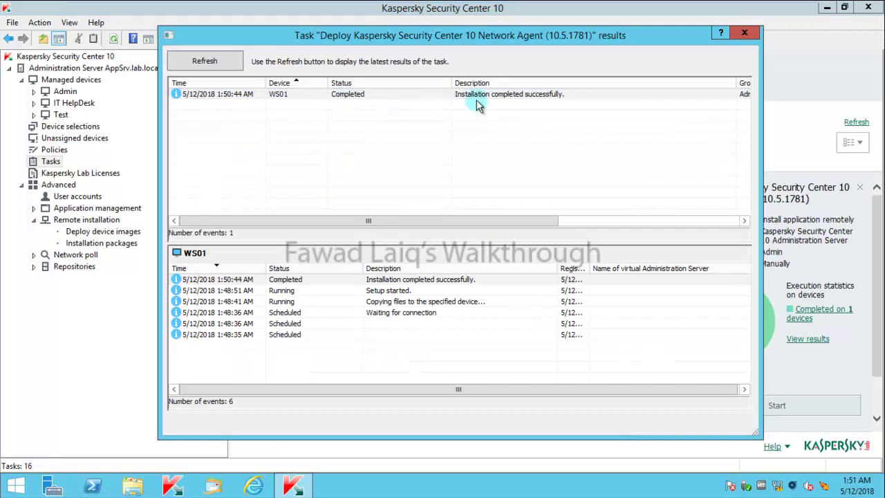
click(747, 35)
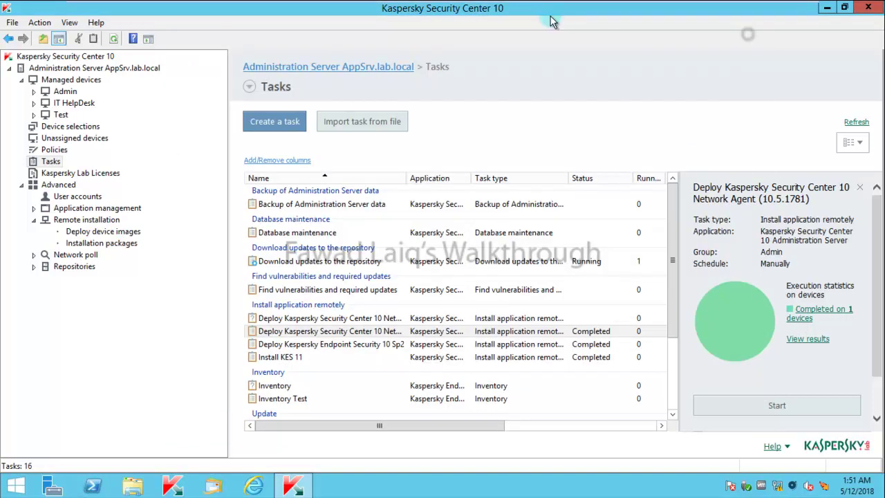
Step: On WS01, select Network Agent in Programs and Features to confirm version 10.5.1781
click(466, 9)
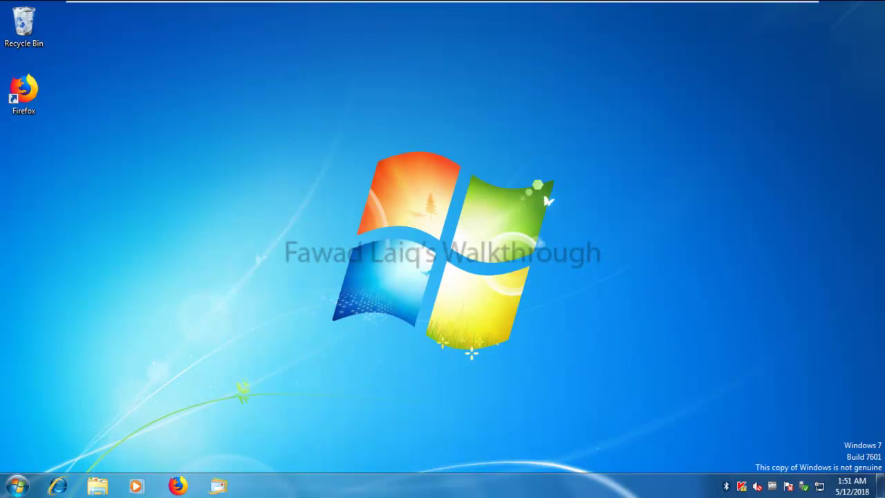
click(16, 486)
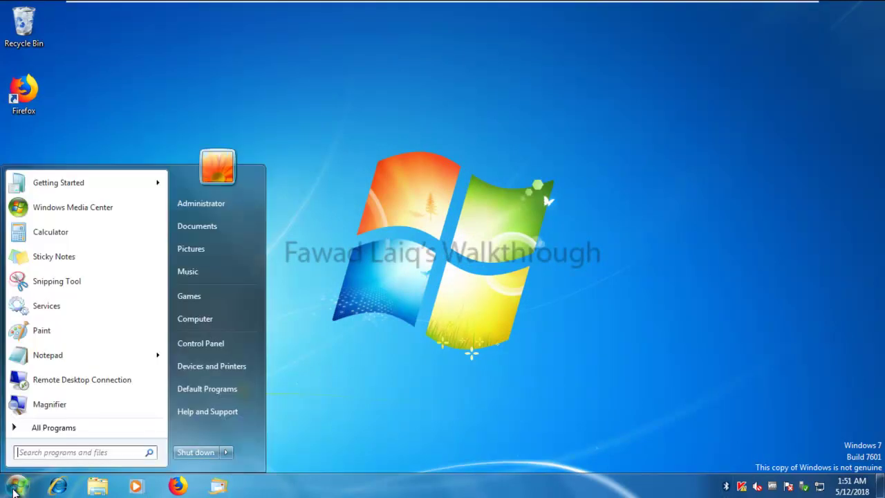
click(215, 346)
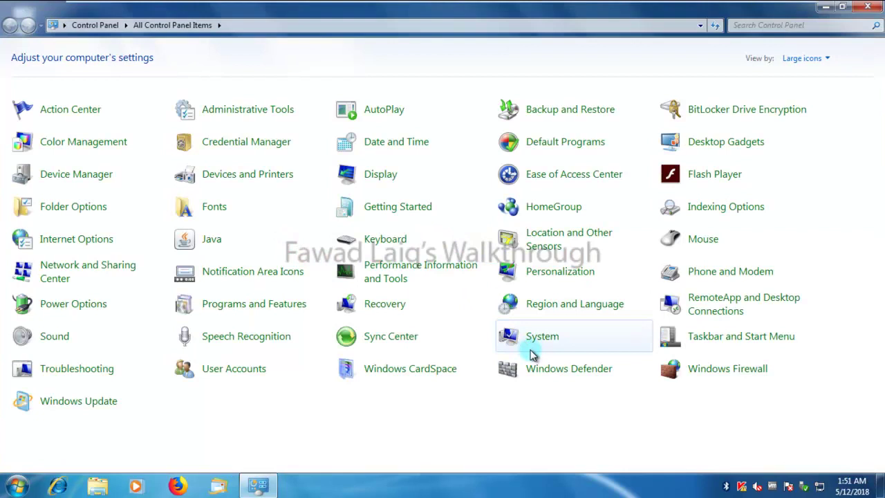
click(256, 305)
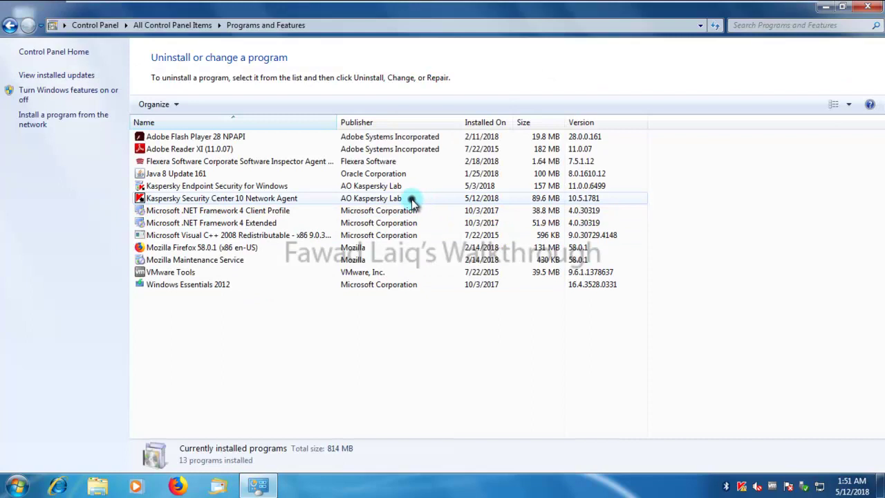
click(412, 199)
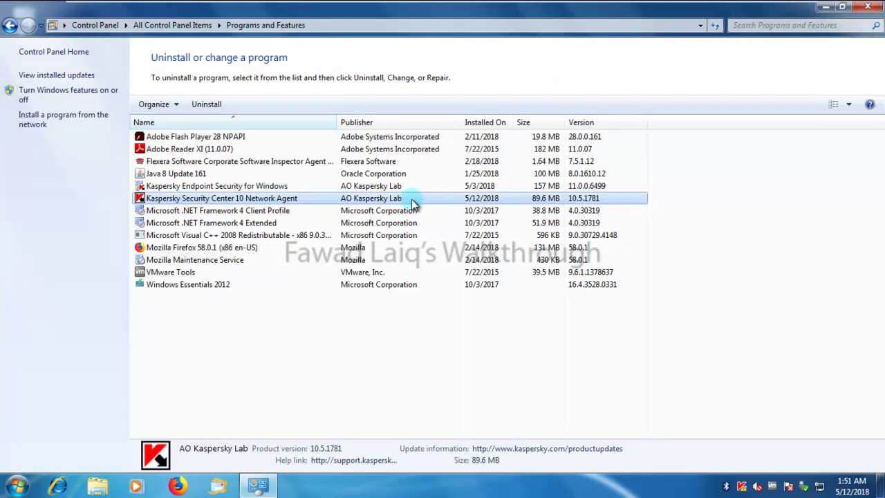